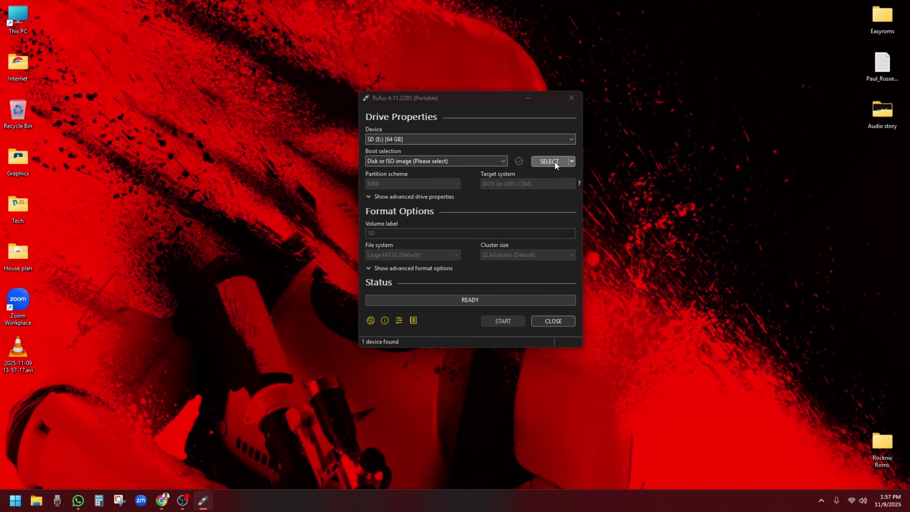
- Write the RetrOS-preview1.img image from the OS\Console folder on Extra (D:) to the SD (E:) card, accepting the data erasure
click(550, 161)
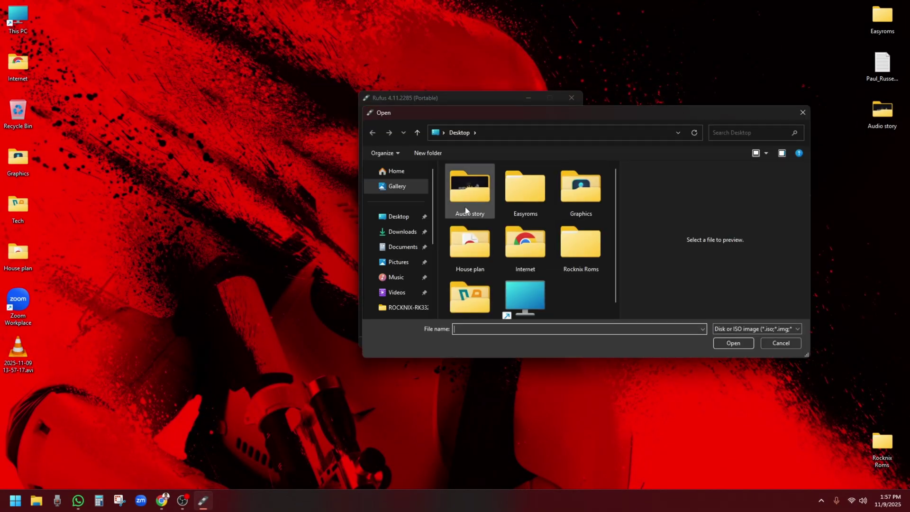
scroll(398, 227, down, 3)
click(401, 261)
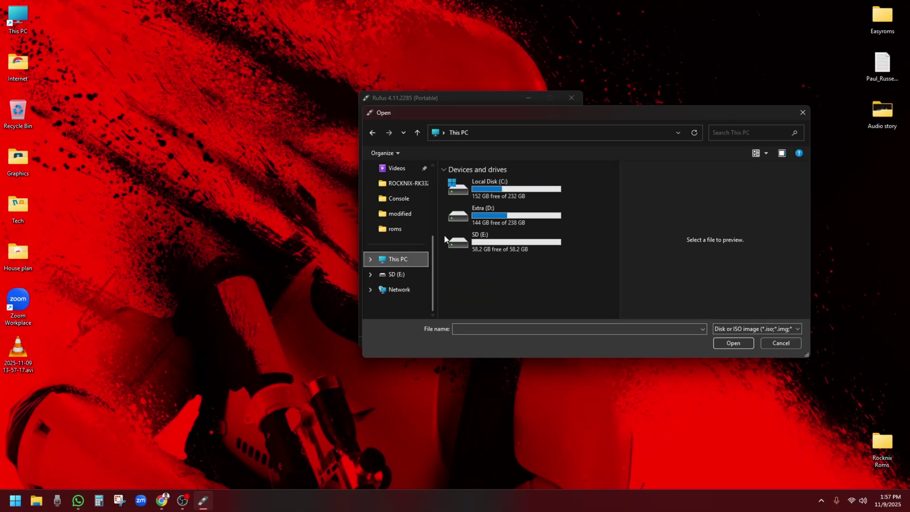
double_click(510, 214)
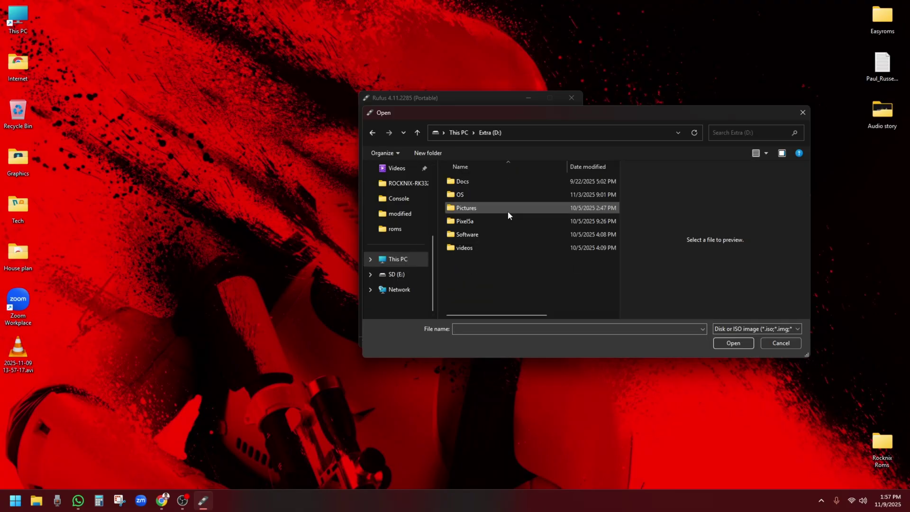
double_click(477, 194)
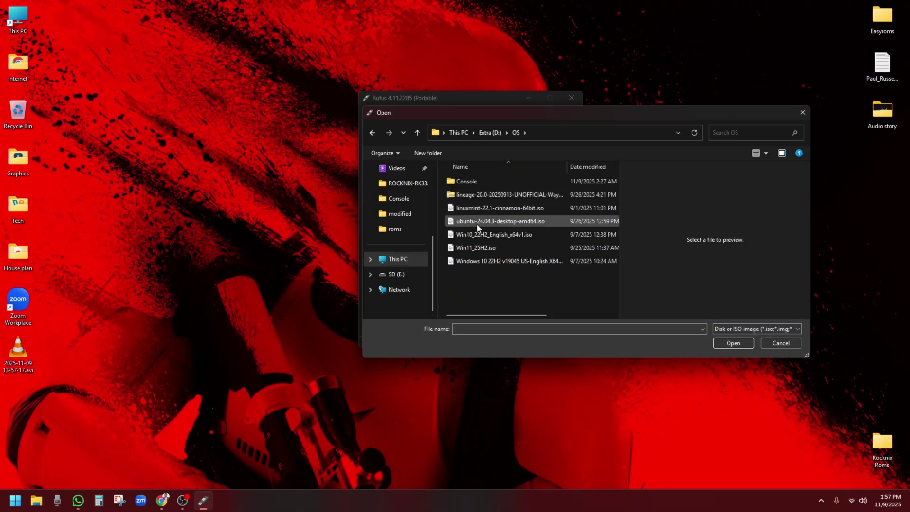
double_click(469, 182)
click(483, 274)
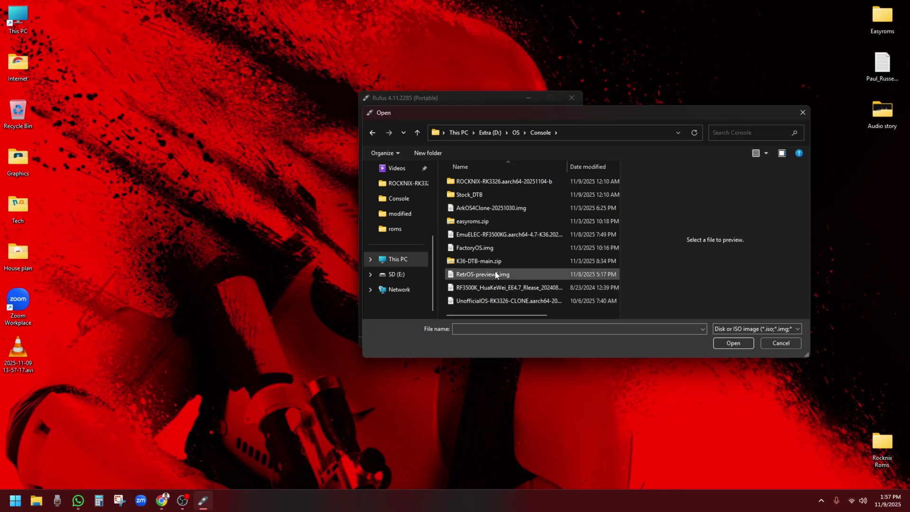
click(724, 341)
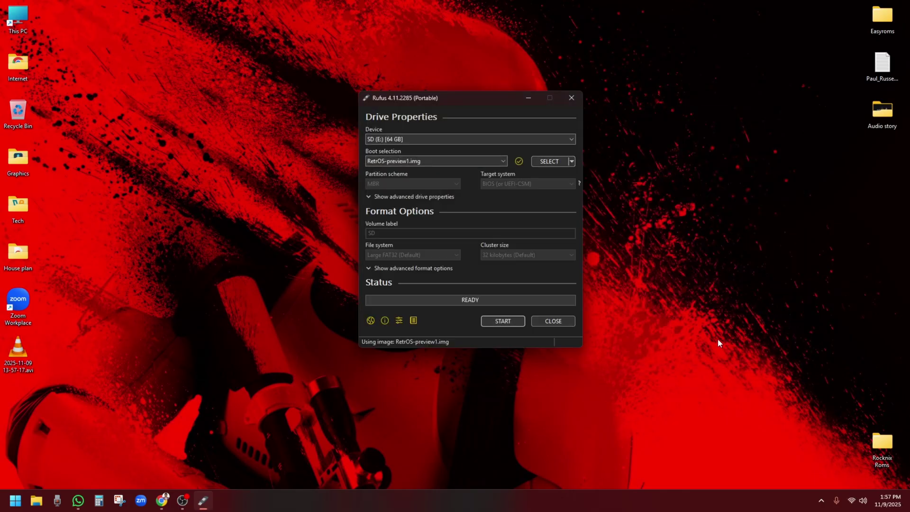
click(504, 323)
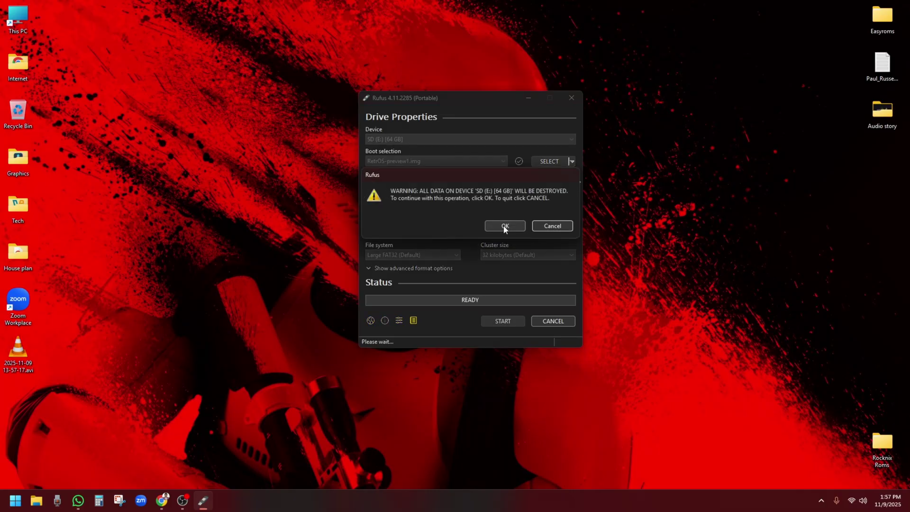
click(505, 227)
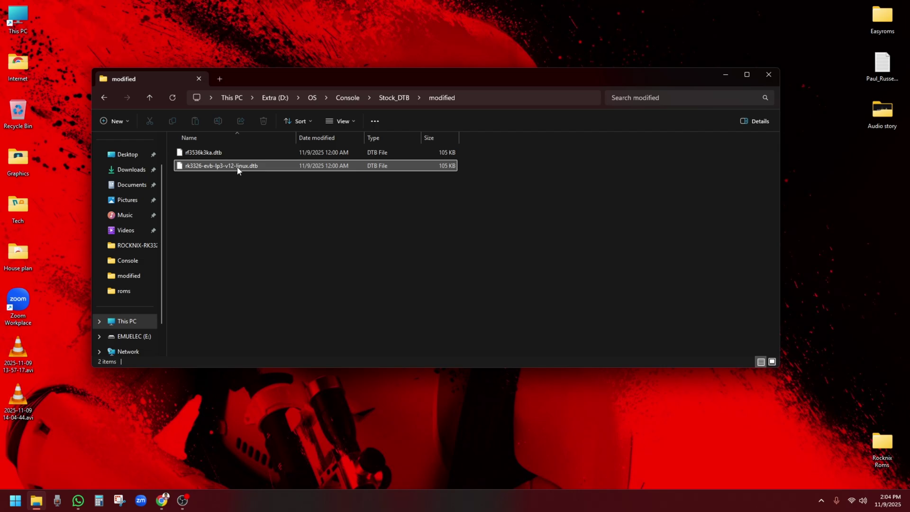
- Copy rk3326-evb-lp3-v12-linux.dtb from the modified folder to the EMUELEC (E:) drive, replacing the existing file
click(238, 169)
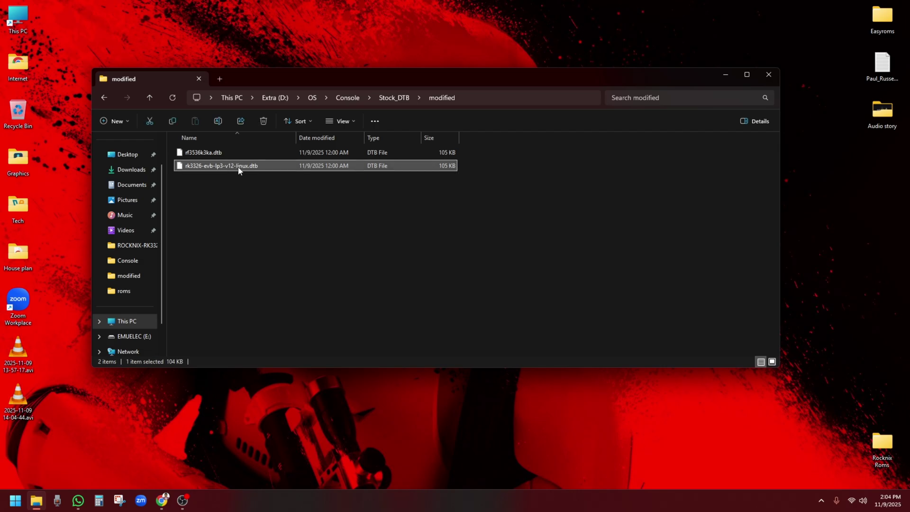
right_click(239, 170)
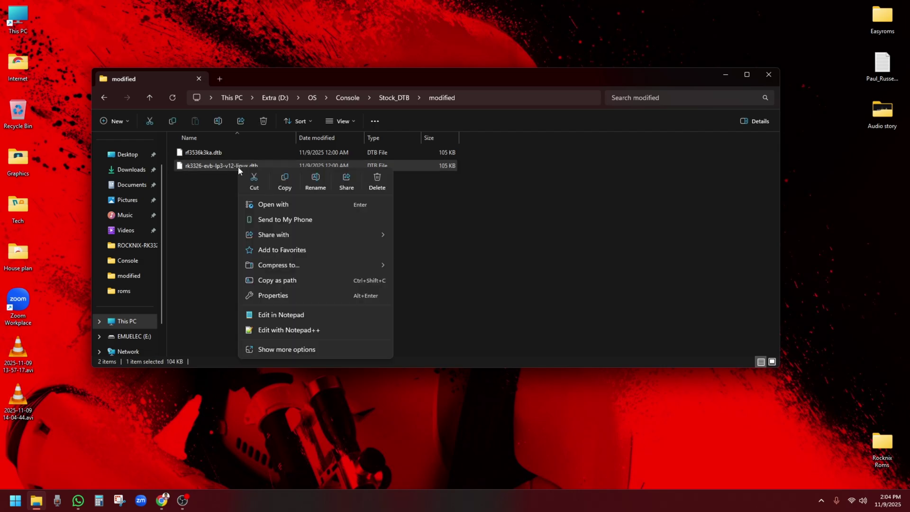
click(286, 184)
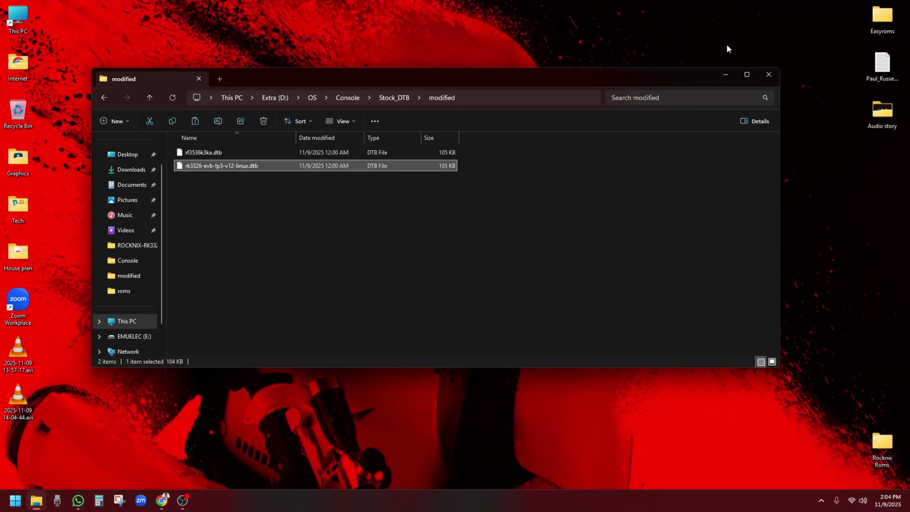
click(768, 81)
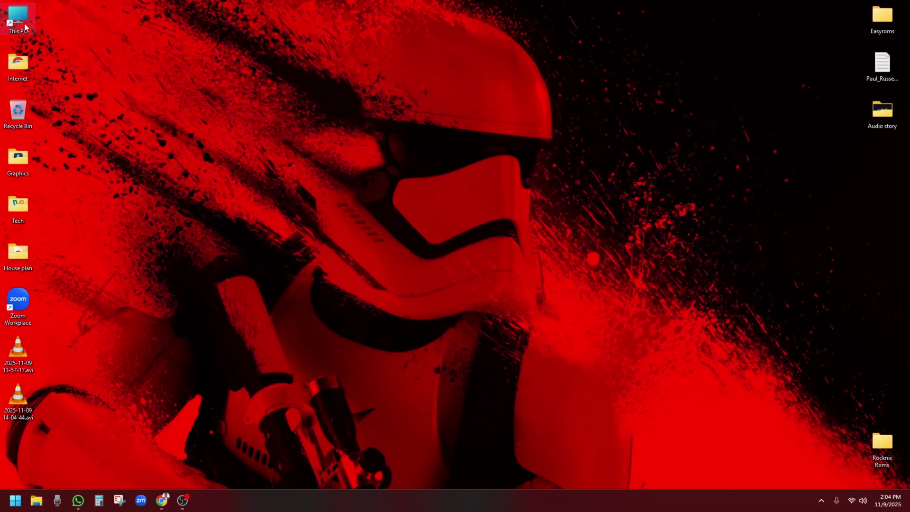
double_click(25, 27)
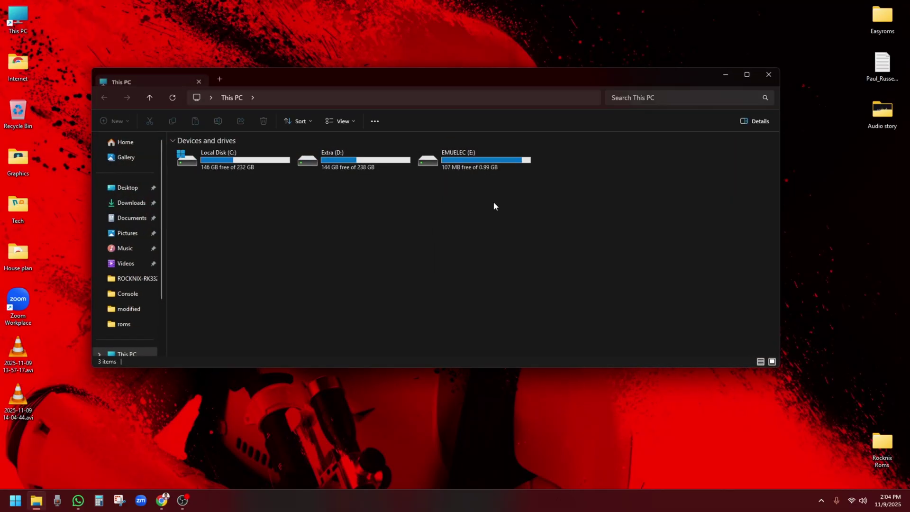
double_click(476, 163)
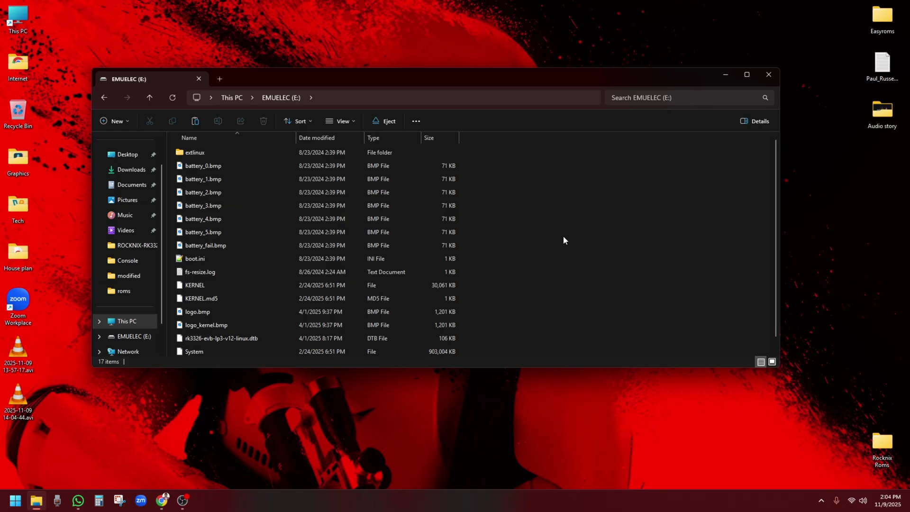
key(ctrl+v)
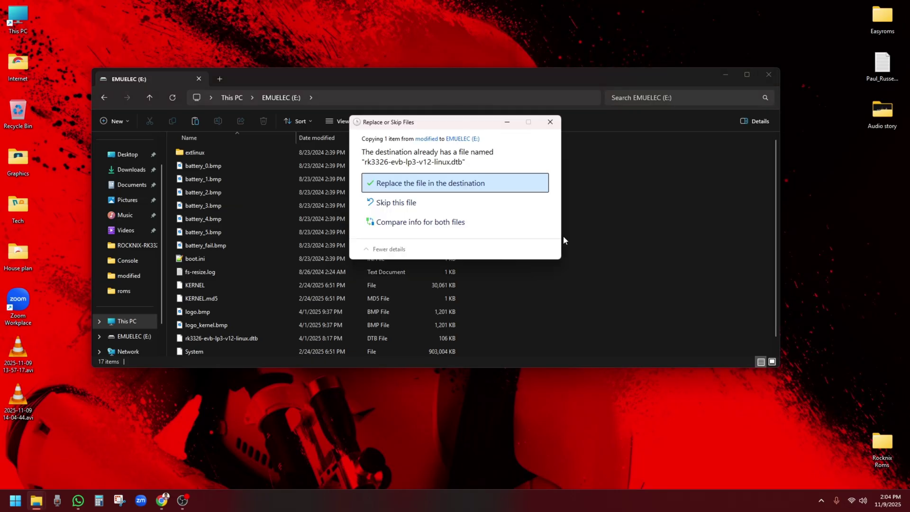
click(464, 187)
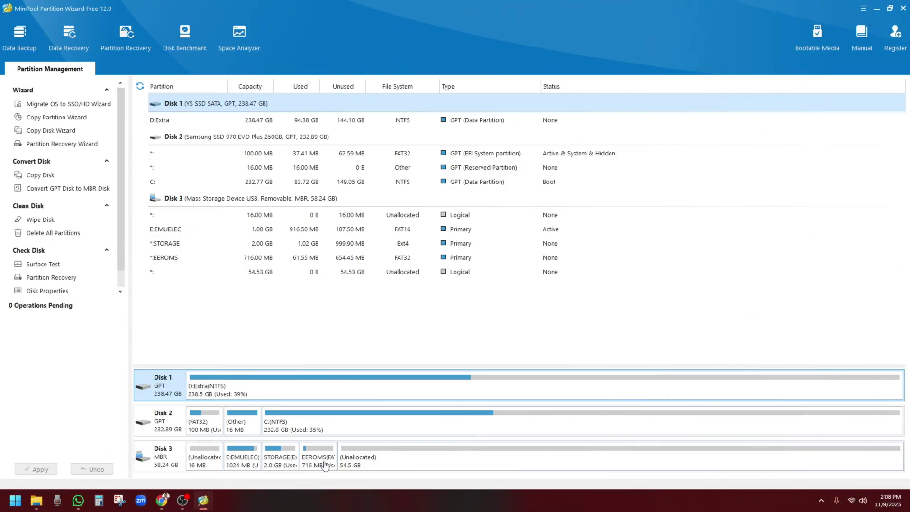
- Resize the EEROMS partition on Disk 3 to take up all the unallocated space after it
click(321, 462)
right_click(320, 466)
click(368, 195)
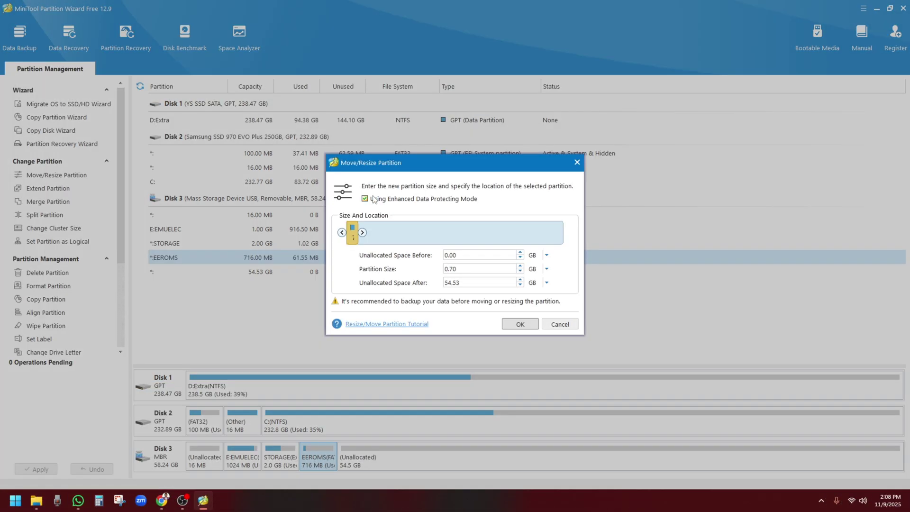
drag(367, 233, 562, 233)
click(520, 323)
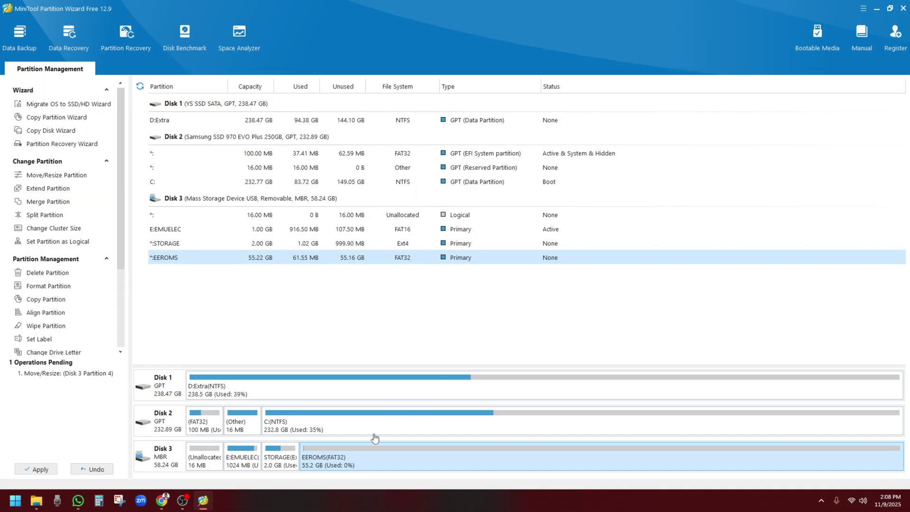
- Assign drive letter F to the EEROMS partition and apply all pending partition operations
right_click(378, 454)
click(417, 354)
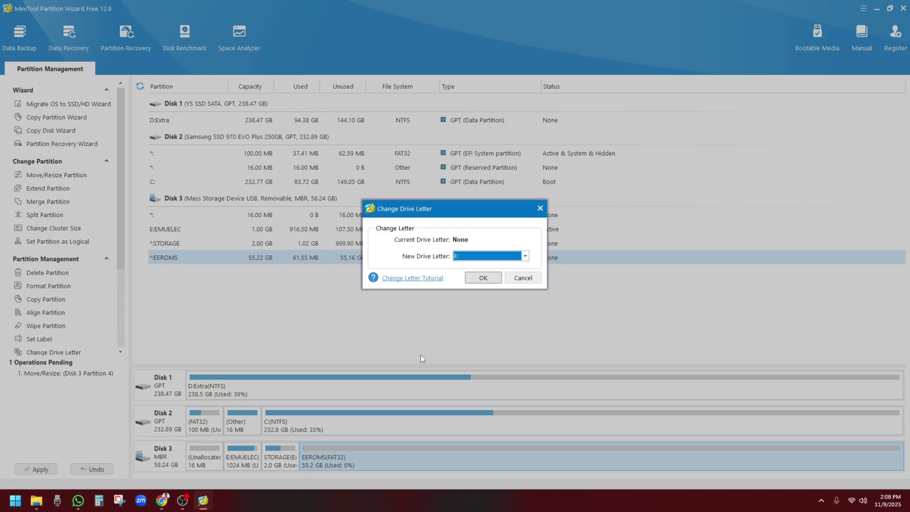
click(484, 279)
click(38, 469)
click(435, 272)
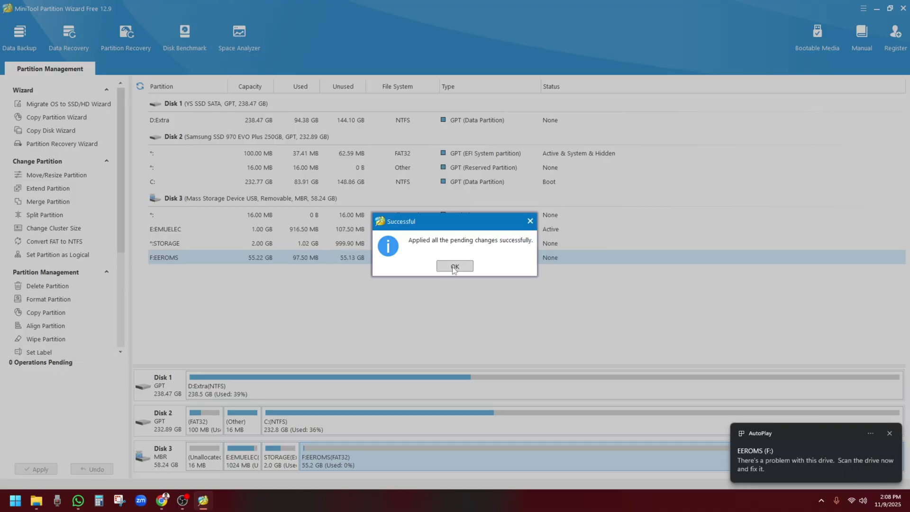
click(455, 266)
- Close the partition manager and the remaining folder window to return to the desktop
click(906, 7)
click(429, 267)
click(775, 77)
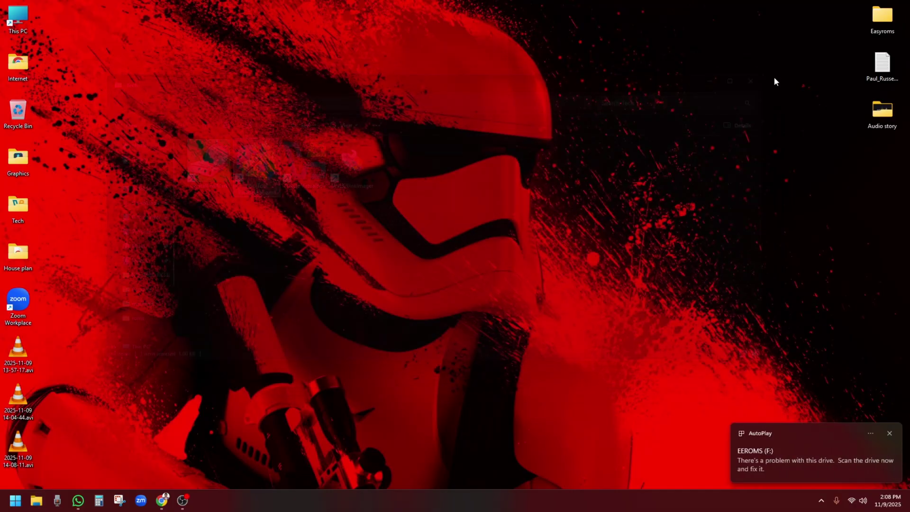
- Copy the cps1, dreamcast and gamegear folders from the desktop's Easyroms folder to the EEROMS (F:) drive
double_click(893, 20)
click(228, 152)
ctrl+click(219, 164)
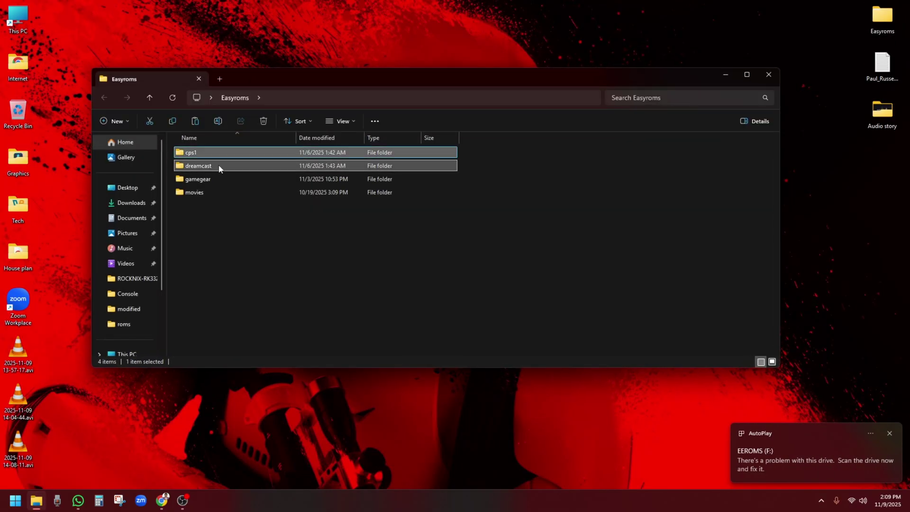
ctrl+click(213, 180)
right_click(213, 182)
click(259, 192)
scroll(142, 261, down, 2)
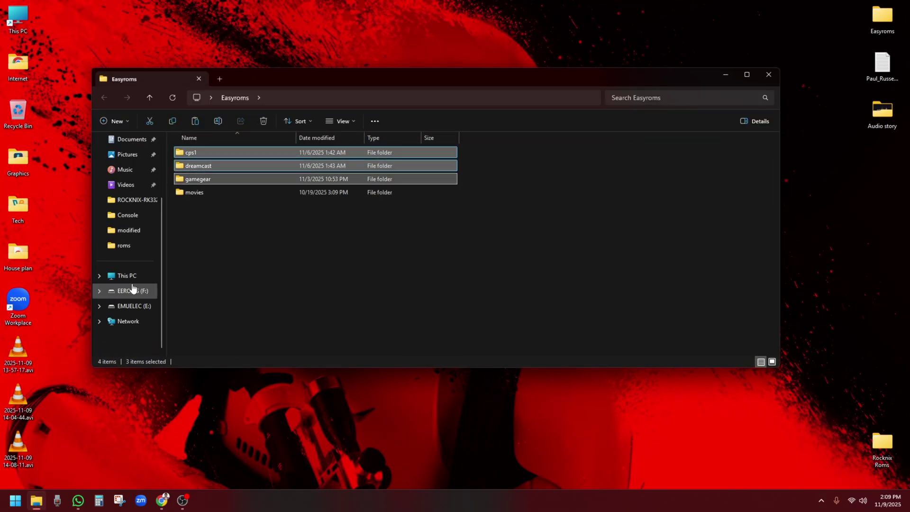
click(126, 276)
double_click(588, 161)
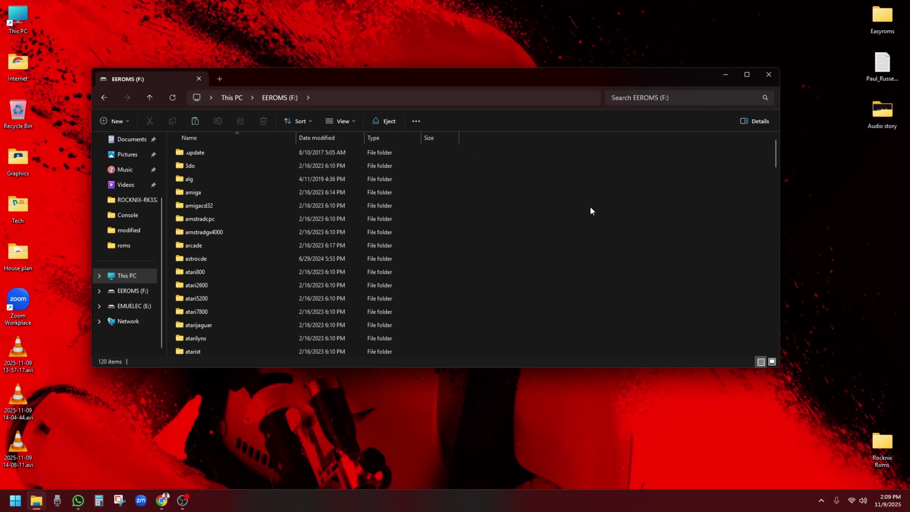
key(ctrl+v)
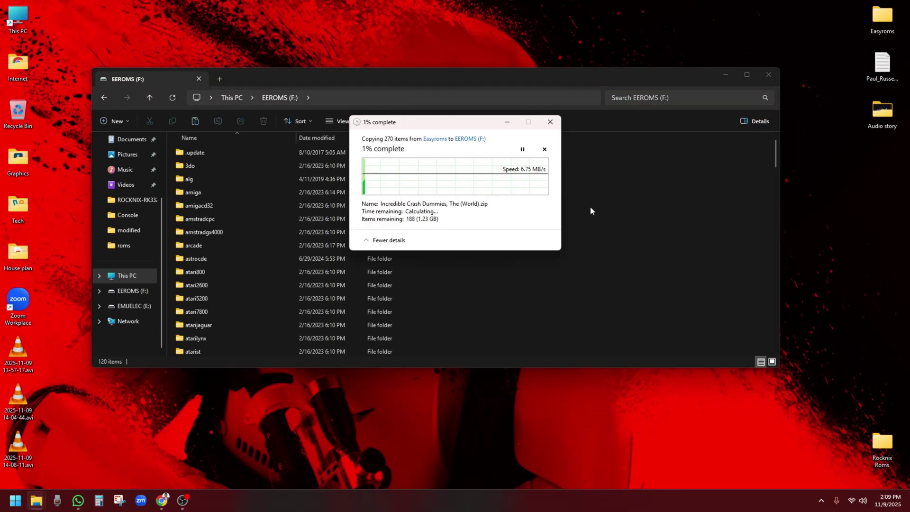